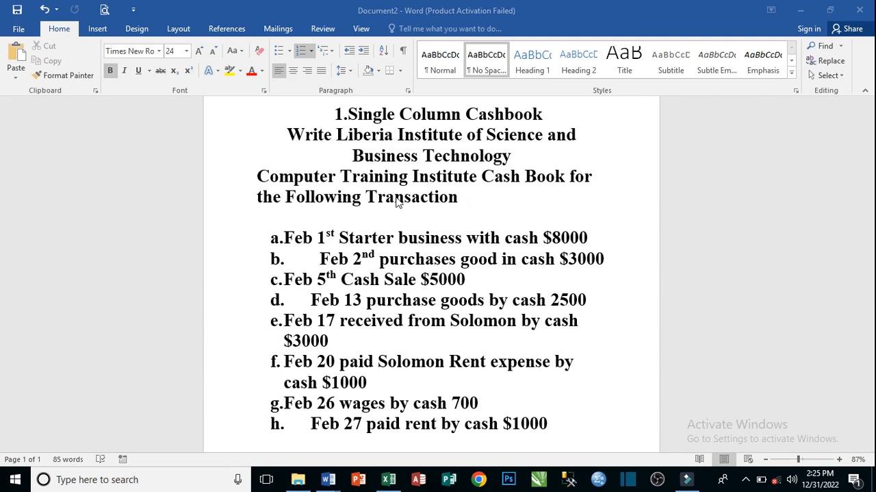
# - Review the cash transactions in Document2, switch to Excel, and examine the title and Date heading on the One Colum Cash Book sheet
pyautogui.moveTo(328, 479)
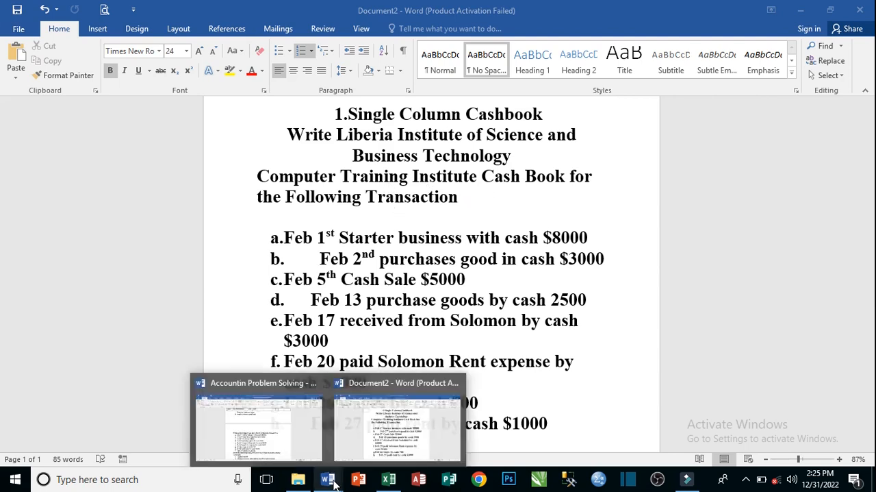
pyautogui.click(399, 442)
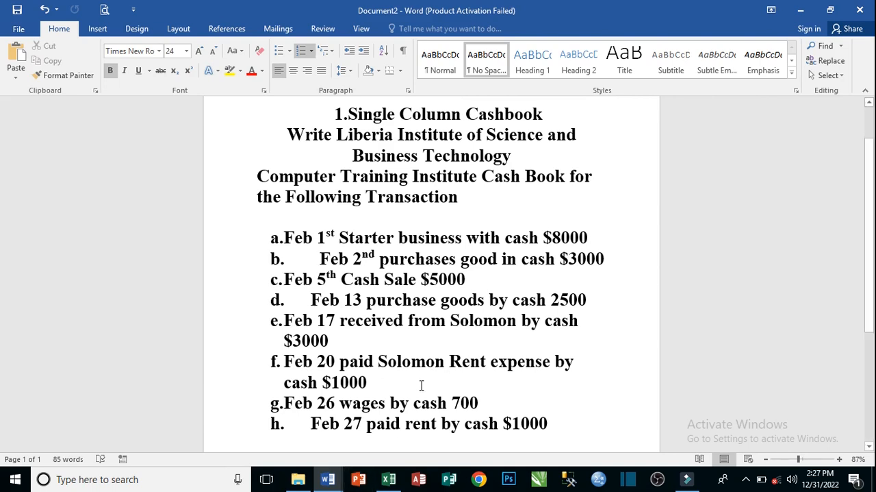
pyautogui.click(389, 478)
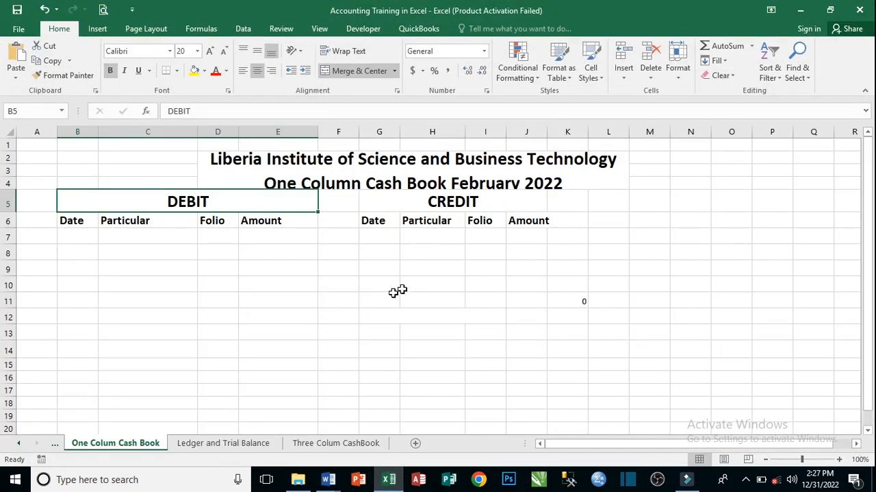
pyautogui.click(416, 163)
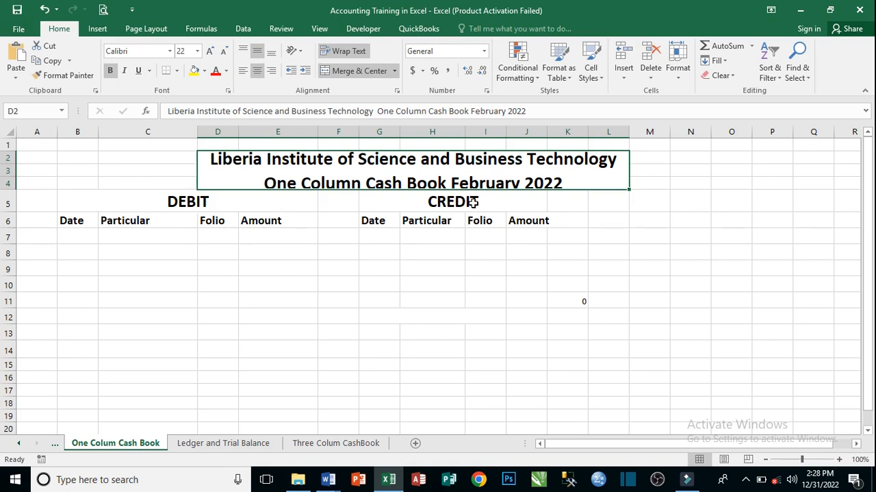
pyautogui.click(88, 221)
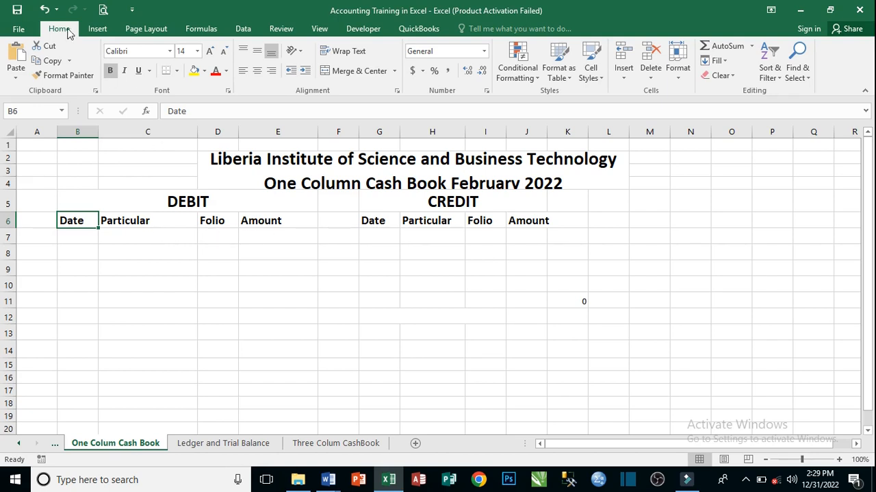
# - Undo the removal of the 1-Feb Capital debit entry of $8,000 and the 2-Feb purchase credit entry of 3000
pyautogui.click(46, 9)
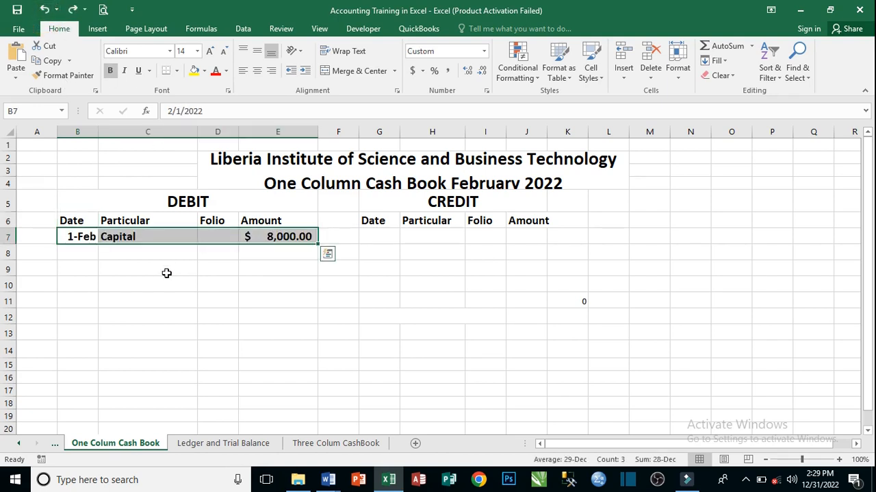
pyautogui.click(223, 253)
pyautogui.click(74, 237)
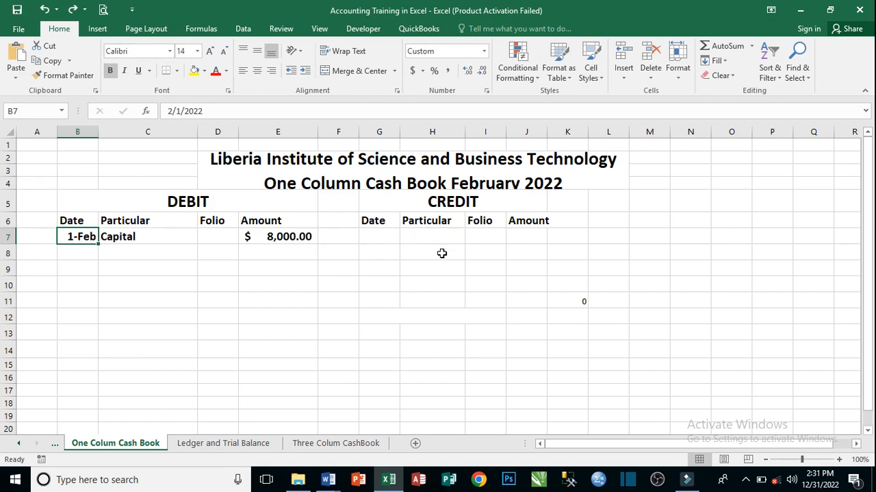
pyautogui.click(46, 7)
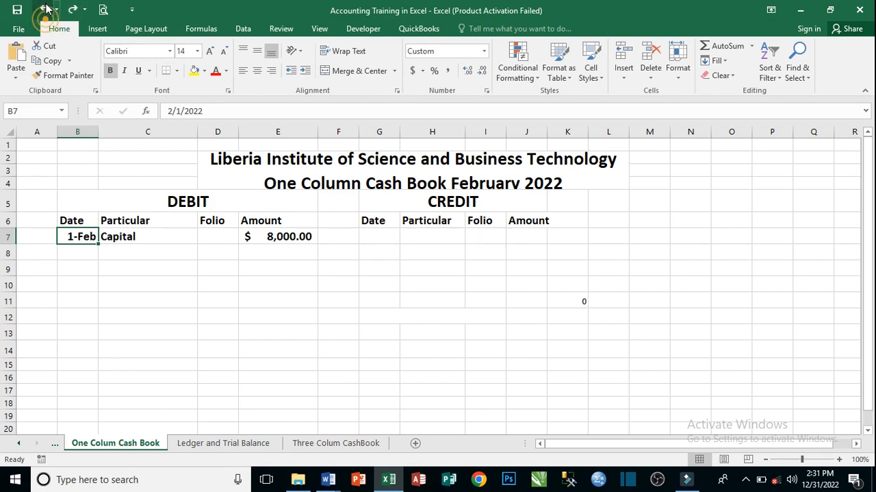
pyautogui.click(433, 250)
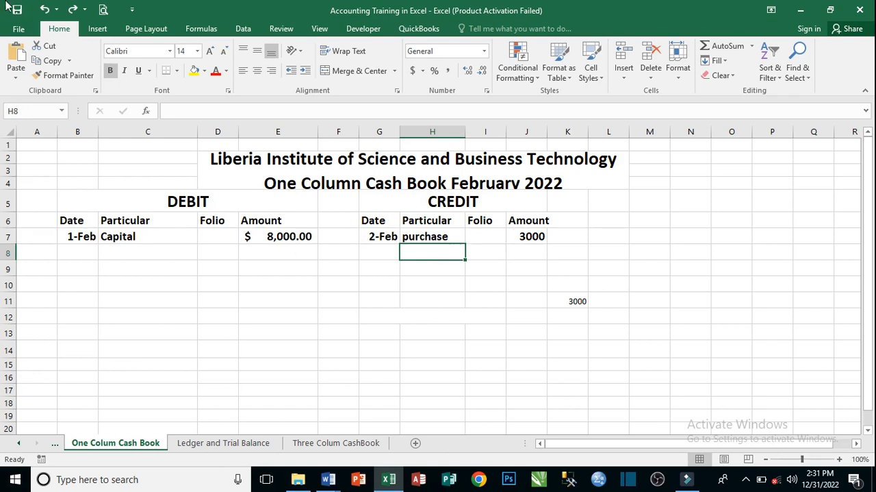
# - Undo the removal of the 5-Feb Sale debit entry of $5,000 and the 13-Feb purchase credit entry of 2500
pyautogui.click(45, 9)
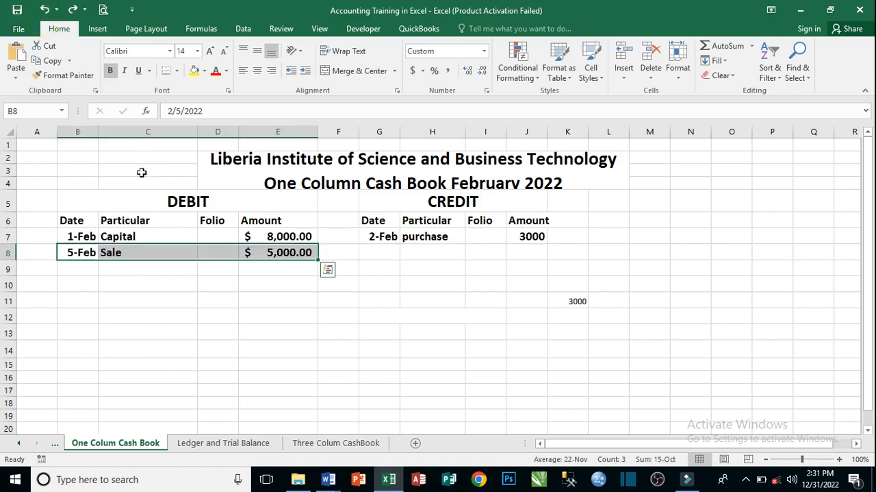
pyautogui.click(212, 272)
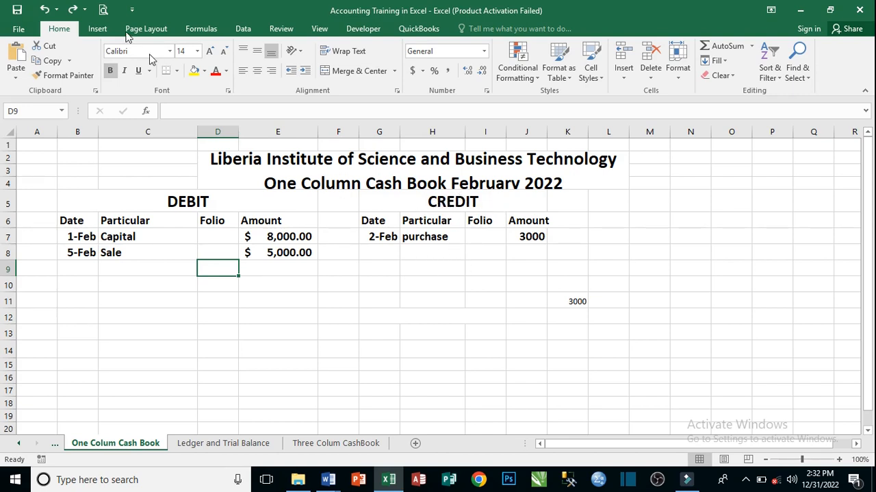
pyautogui.click(43, 9)
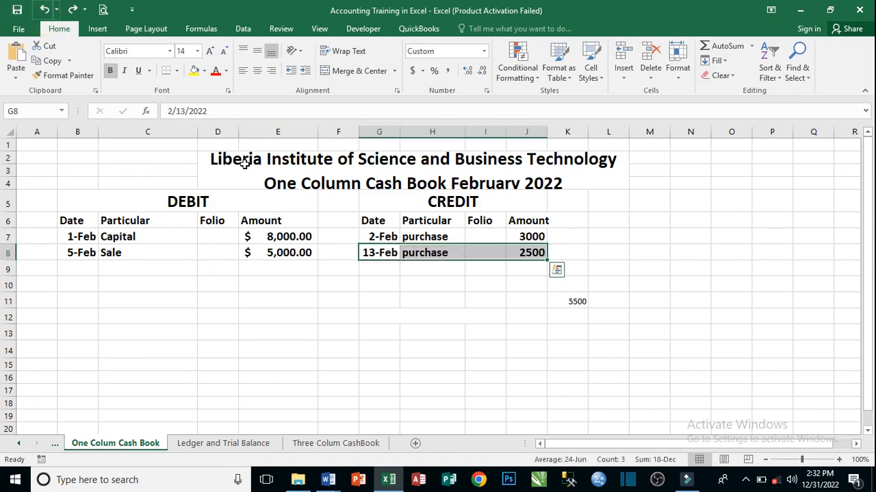
pyautogui.click(442, 274)
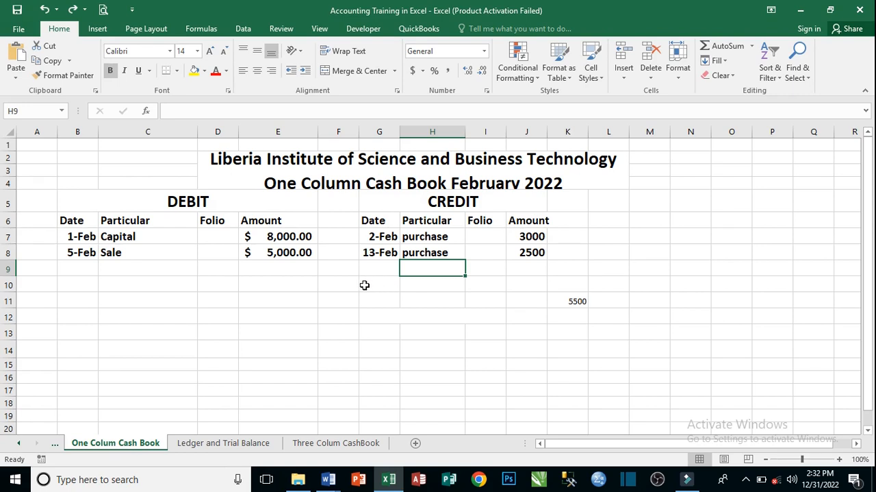
# - Undo the removal of the 17-Feb debit entry of $3,000 and the 20-Feb motor expense credit entry of 1000
pyautogui.click(46, 9)
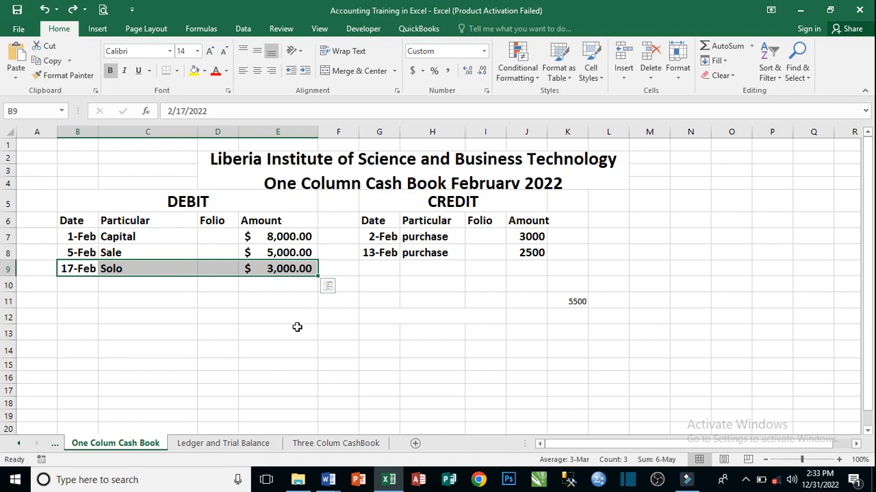
pyautogui.click(186, 301)
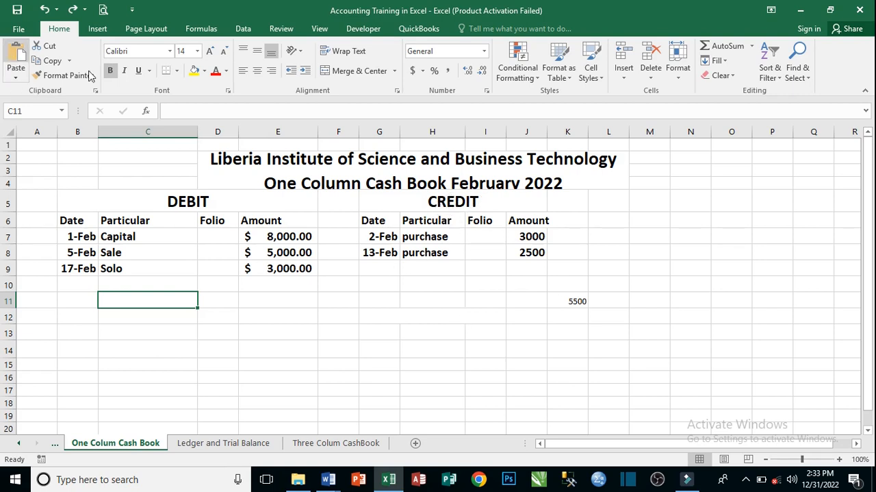
pyautogui.click(42, 9)
pyautogui.click(436, 295)
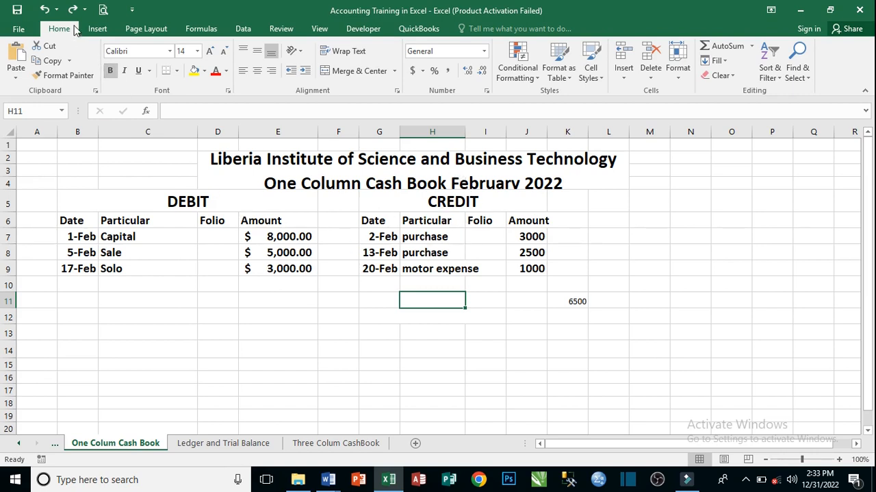
# - Undo the removal of the 21-Feb Sale debit entry of $4,000 and the 26-Feb wages credit entry of 700
pyautogui.click(43, 10)
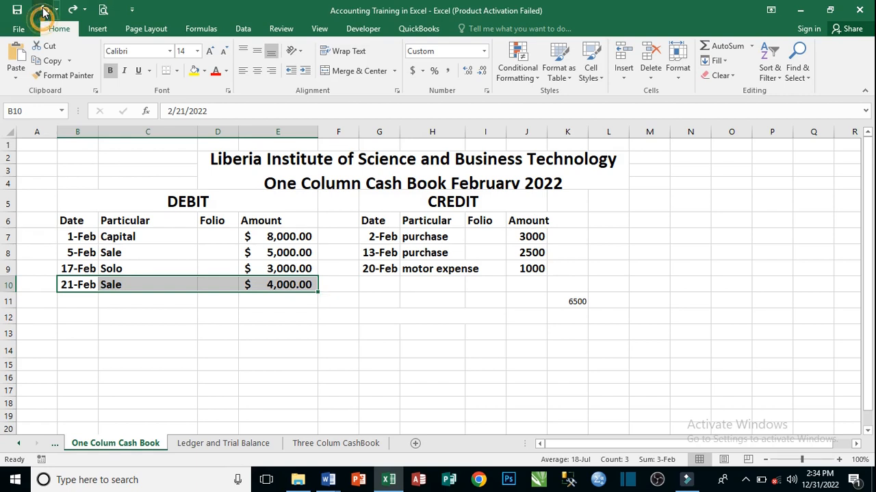
pyautogui.click(43, 9)
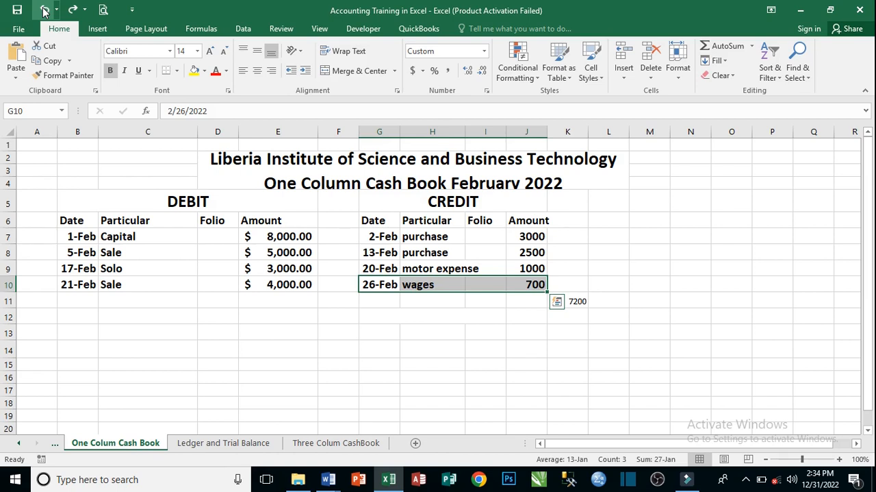
# - Undo the removal of the 27-Feb rent credit entry of 1000 and of row 12 with the debit total and Feb 28 Balance
pyautogui.click(45, 15)
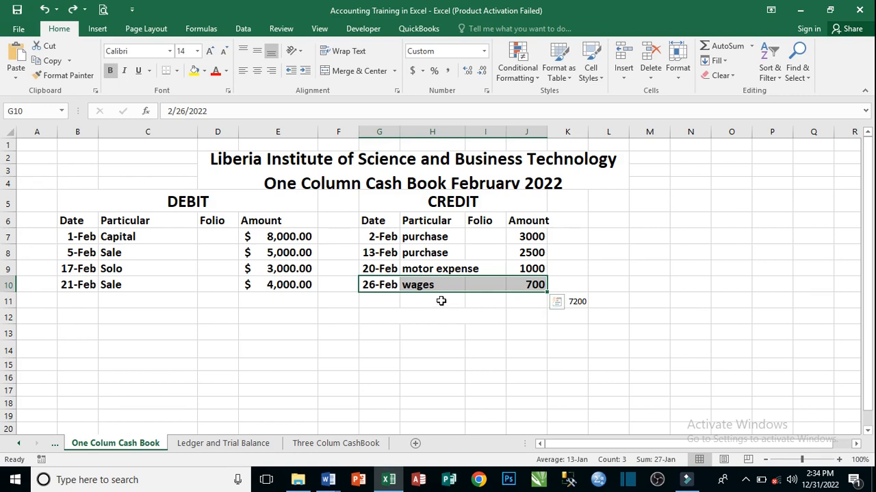
pyautogui.click(46, 9)
pyautogui.click(450, 312)
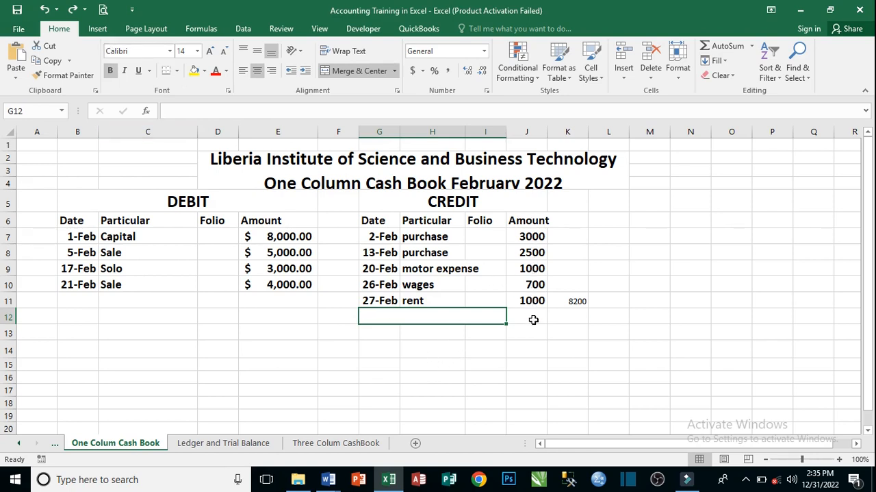
pyautogui.click(45, 10)
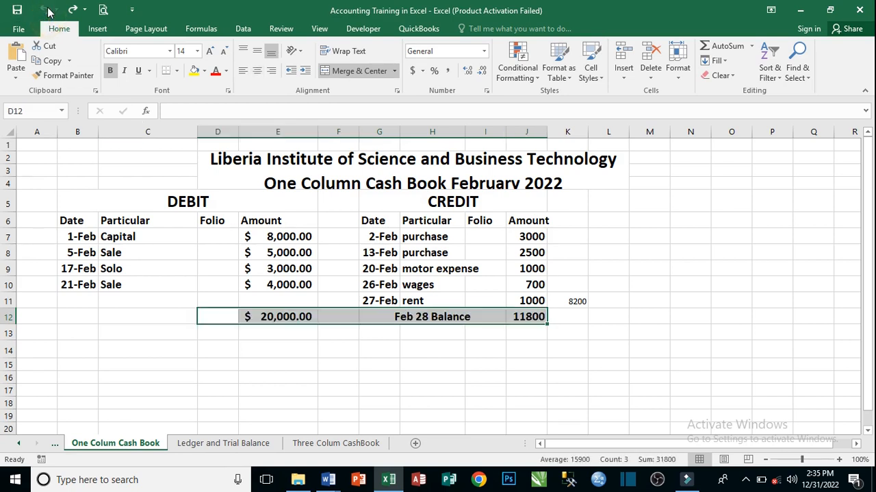
# - Examine the formulas behind the debit total in E12 and the Feb 28 Balance amount in J12
pyautogui.click(371, 359)
pyautogui.click(268, 313)
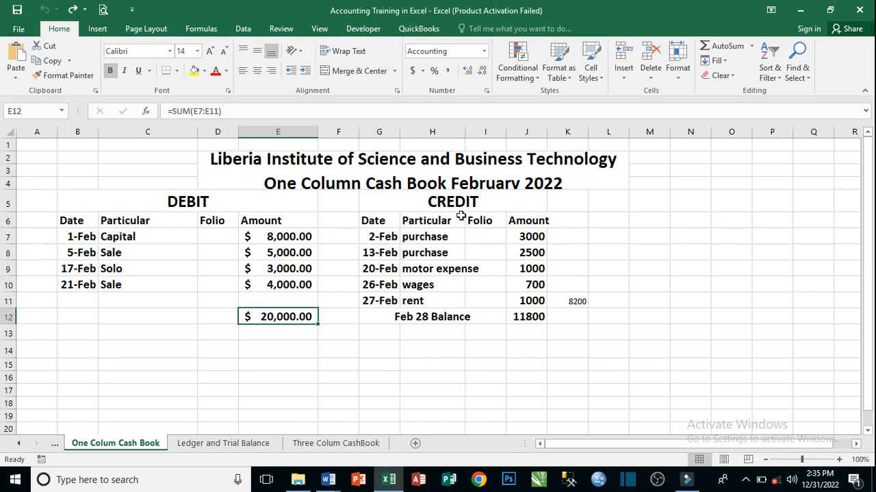
pyautogui.click(528, 319)
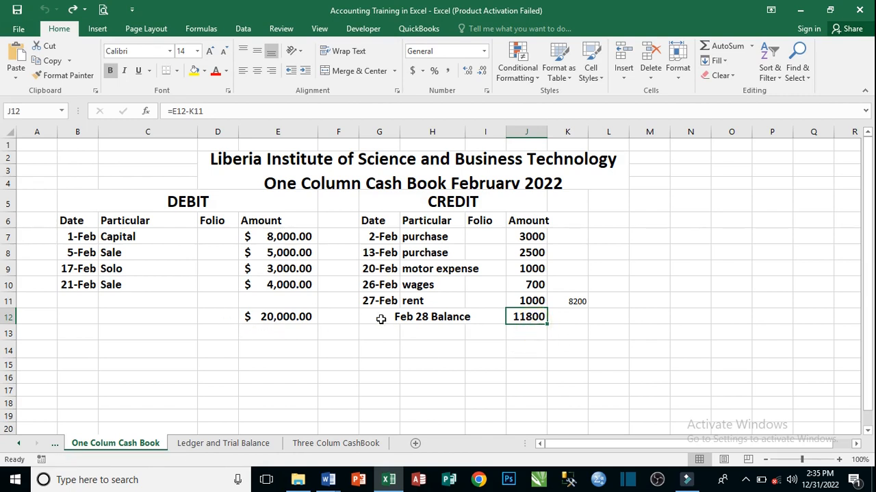
pyautogui.click(289, 317)
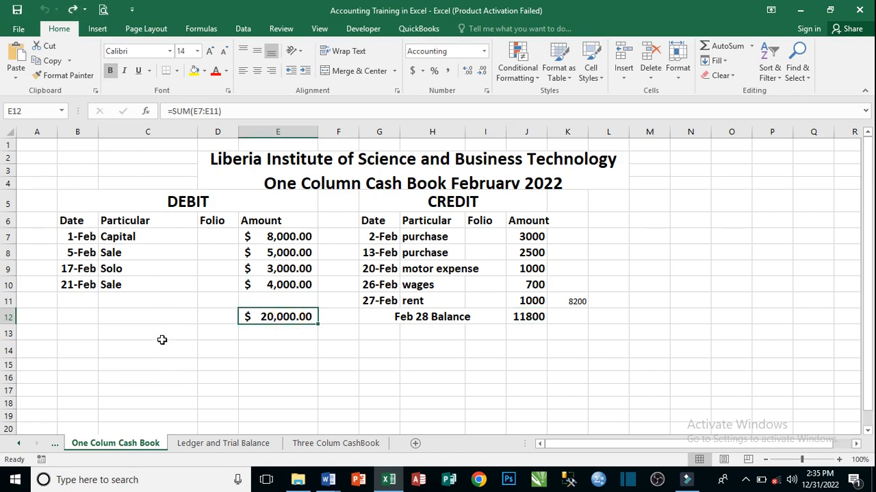
# - Merge and center cells B14 through D14 beneath the debit side
pyautogui.click(39, 19)
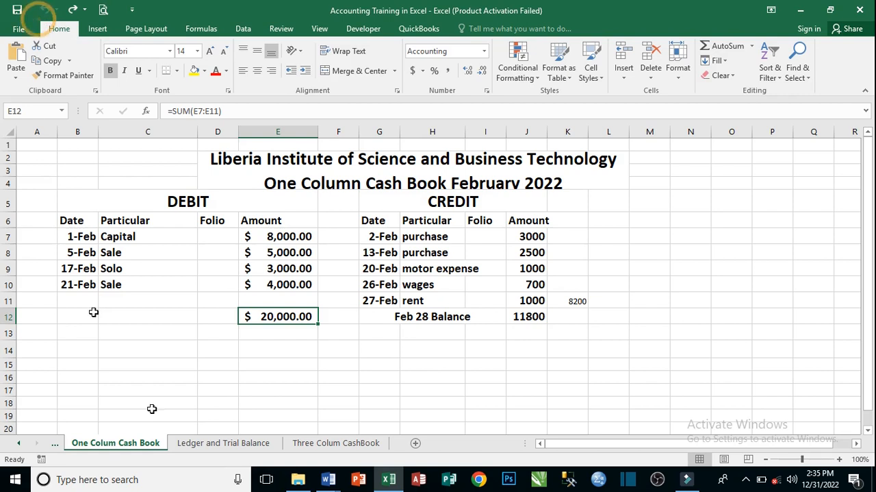
pyautogui.click(158, 351)
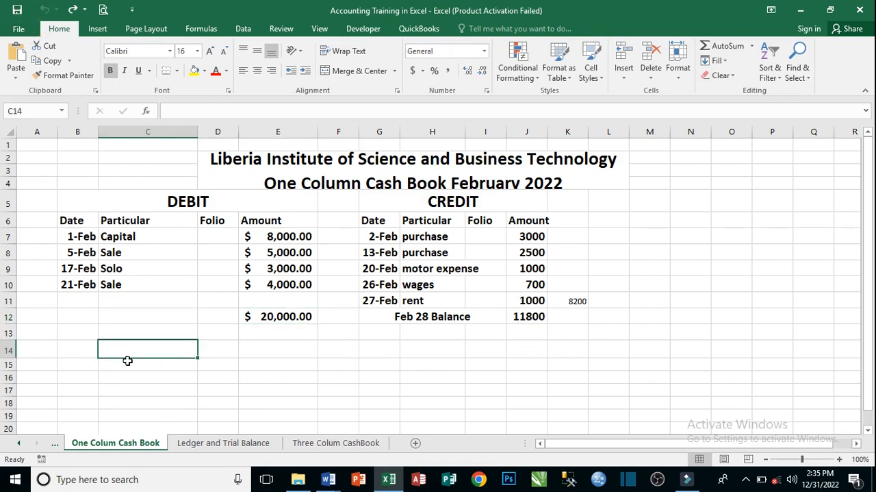
pyautogui.click(91, 352)
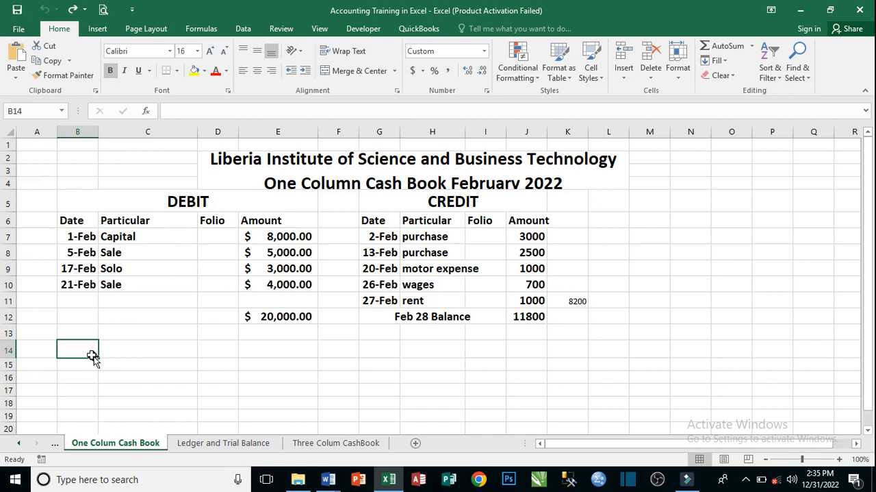
pyautogui.moveTo(88, 352); pyautogui.dragTo(201, 351)
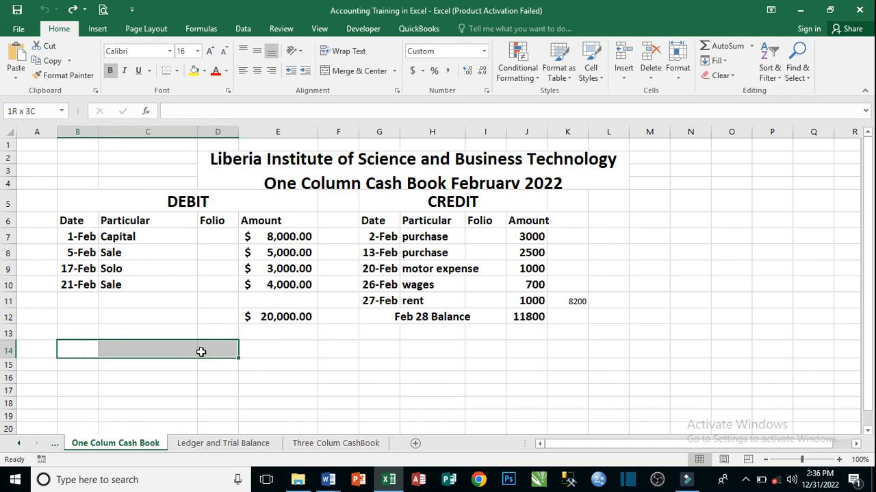
pyautogui.click(357, 71)
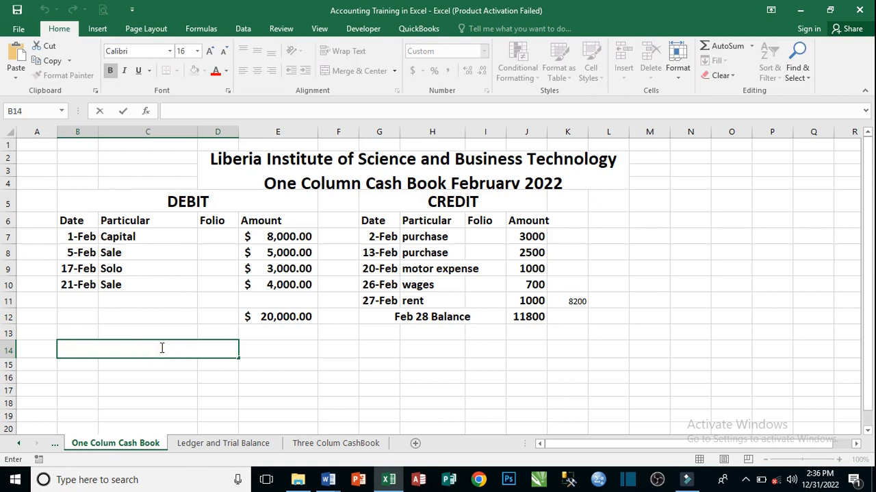
# - Enter the label "Opening Balance for March 1, 200" in merged cell B14 and reduce its font size to 14
pyautogui.write('Opening Ba')
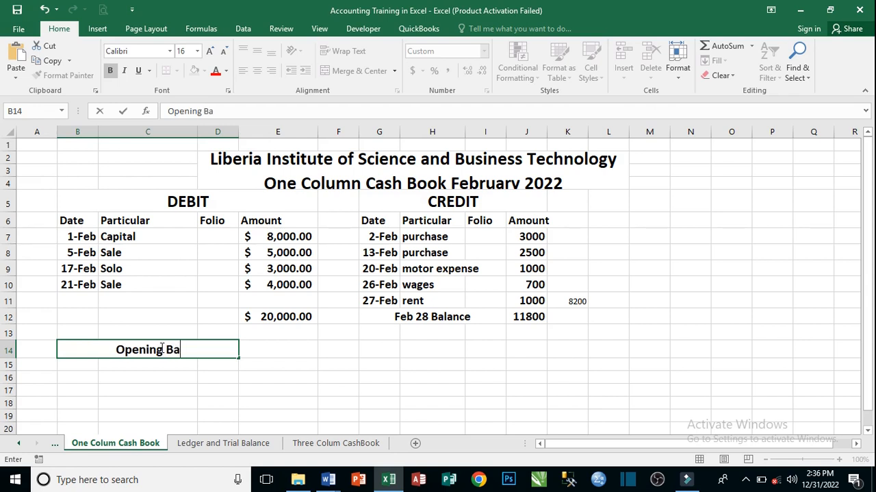
pyautogui.write('lanc')
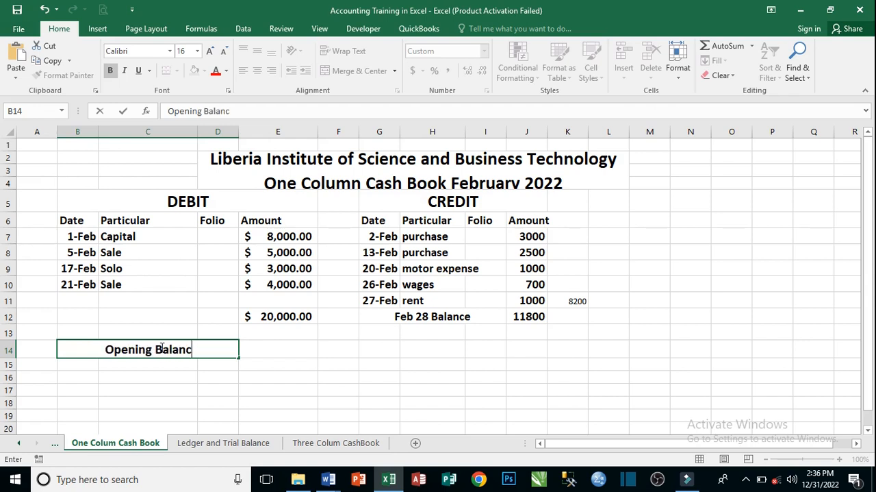
pyautogui.write('e for')
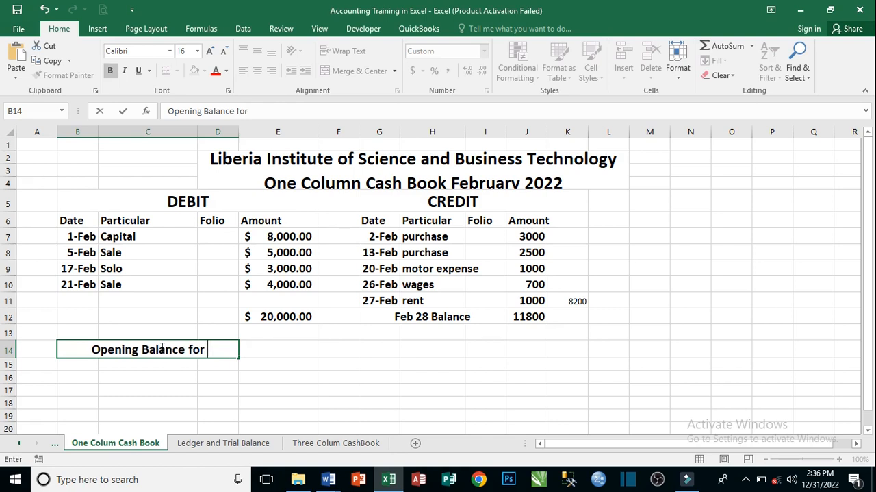
pyautogui.write(' m')
pyautogui.press('BackSpace')
pyautogui.write('Marc')
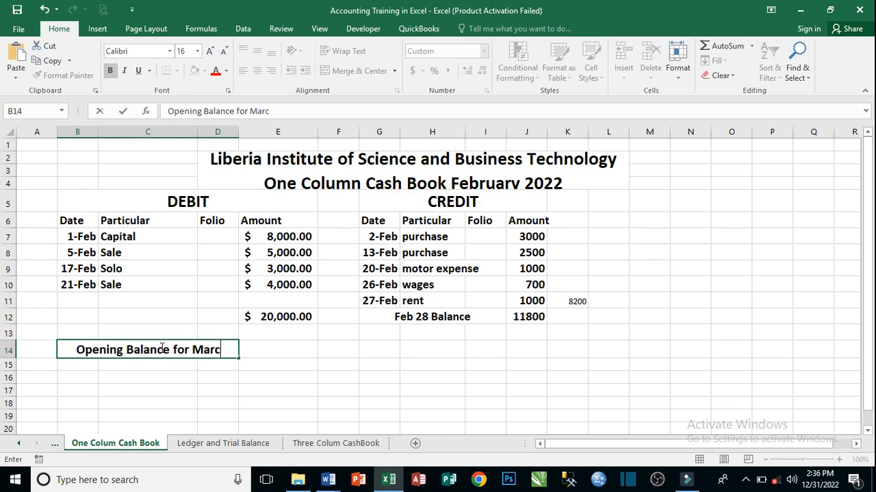
pyautogui.write('h')
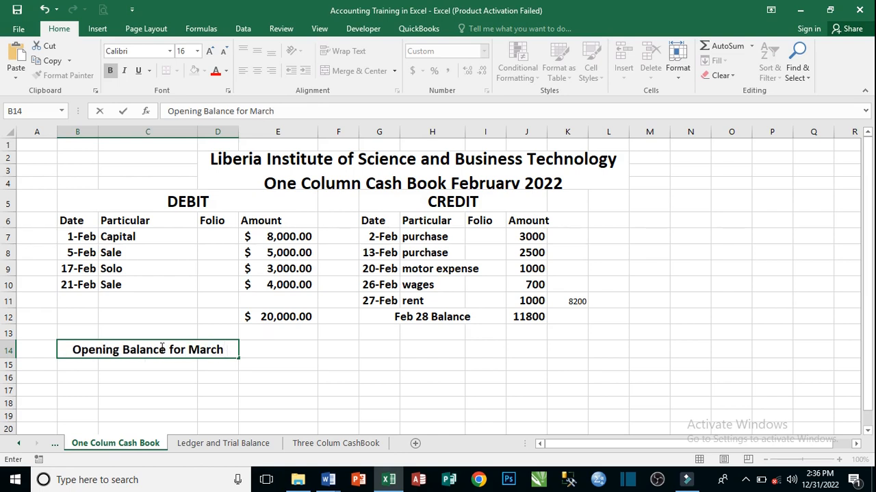
pyautogui.write(' 1')
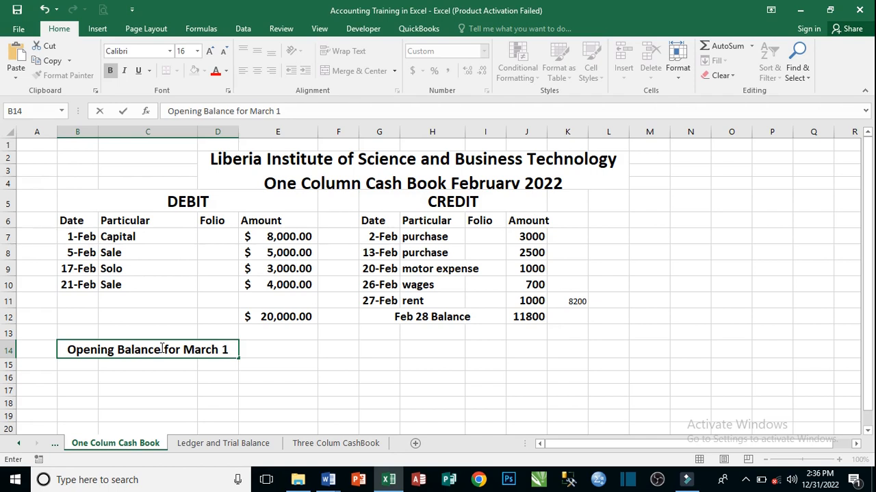
pyautogui.write(',')
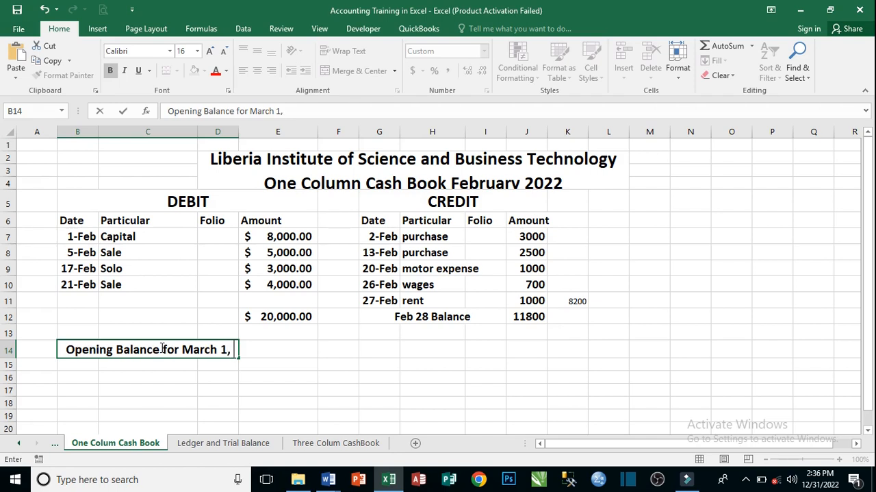
pyautogui.write(' 200')
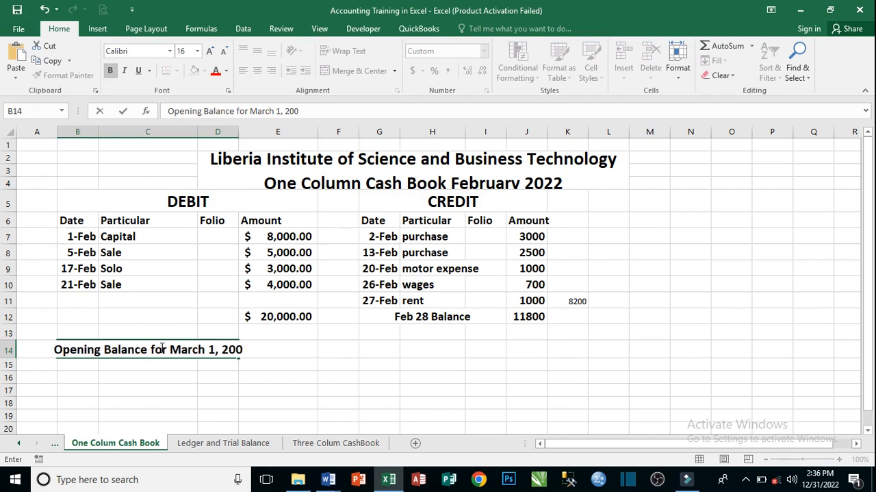
pyautogui.press('Tab')
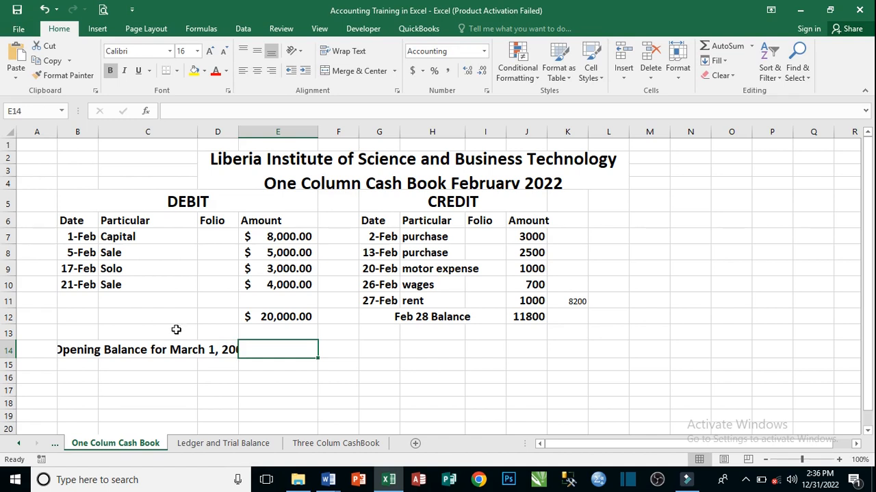
pyautogui.click(189, 351)
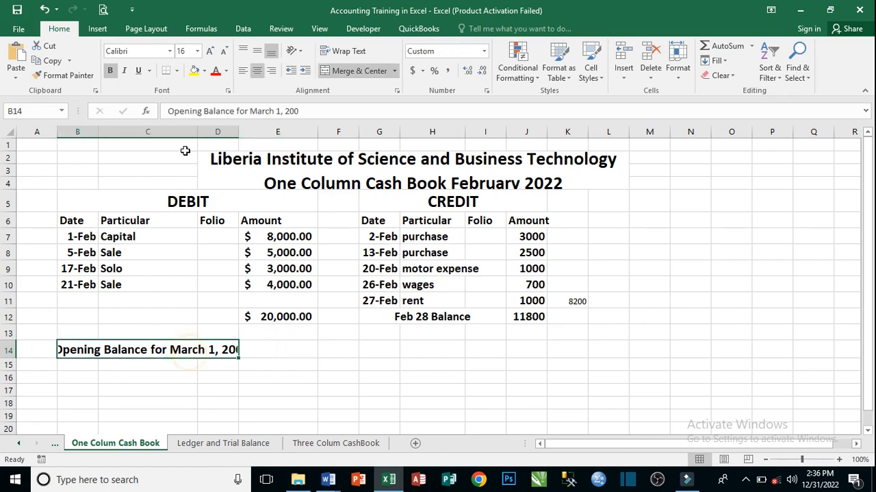
pyautogui.click(225, 52)
# - Calculate the opening balance amount in E14 with the formula =E12-J12
pyautogui.click(293, 350)
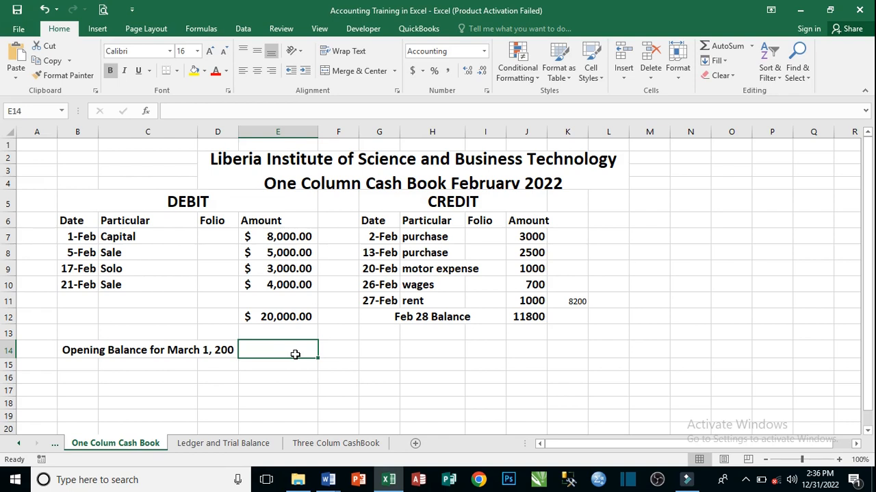
pyautogui.write('=')
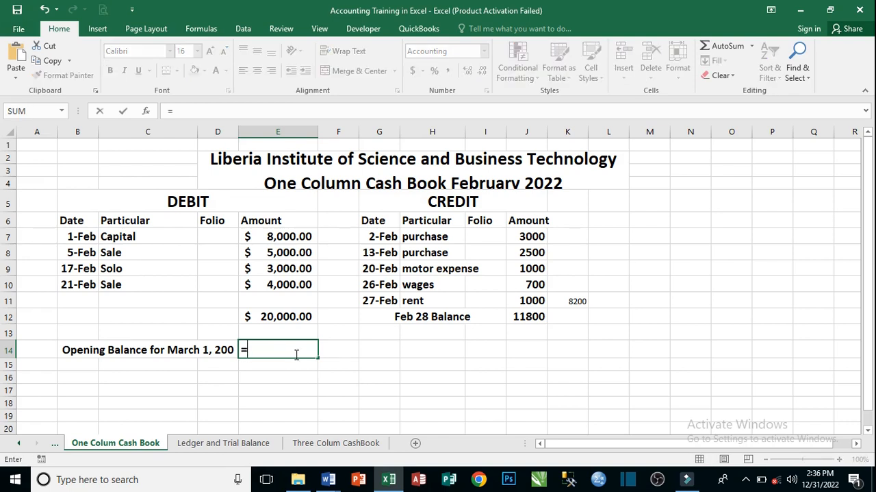
pyautogui.click(282, 318)
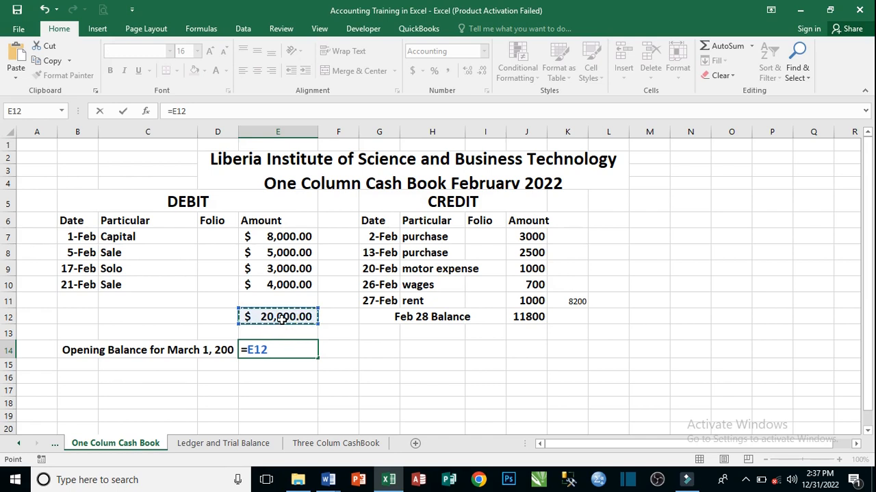
pyautogui.write('-')
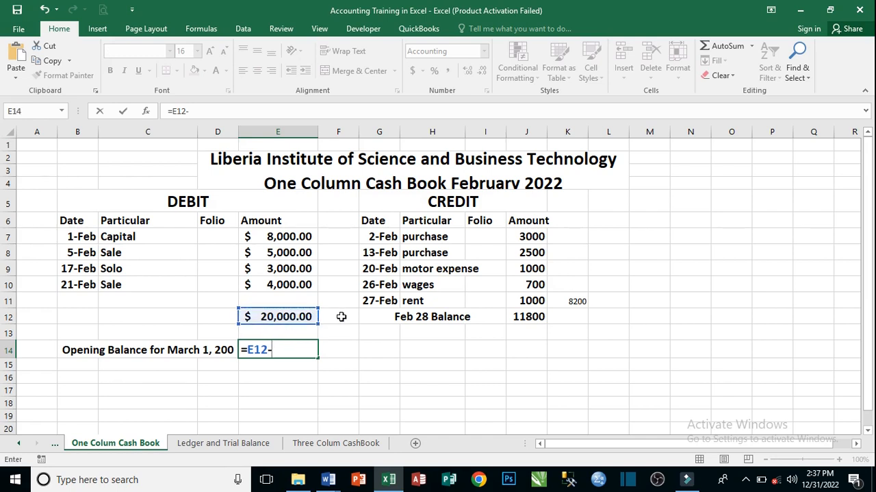
pyautogui.click(525, 317)
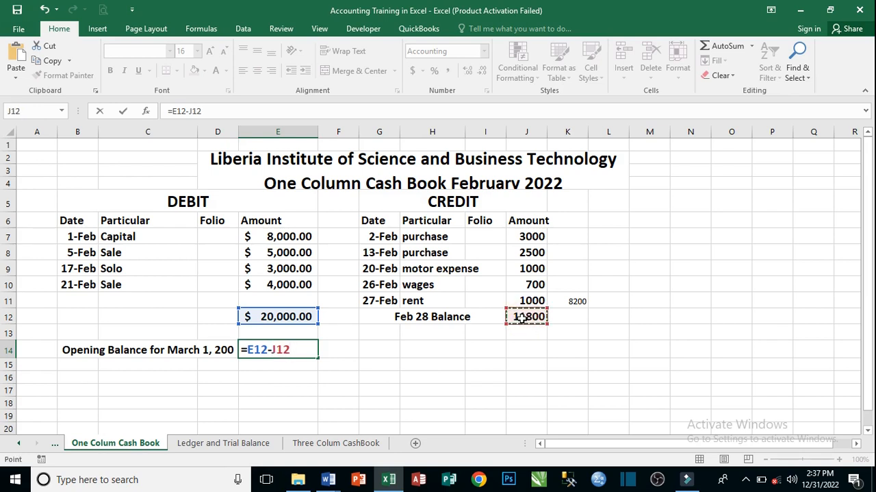
pyautogui.press('Return')
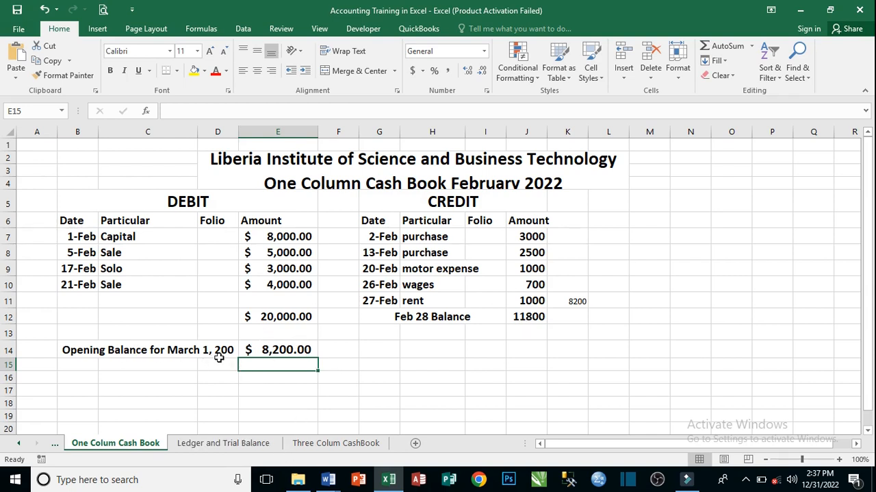
# - Correct the year in the B14 label so it reads "Opening Balance for March 1, 2022"
pyautogui.click(185, 352)
pyautogui.click(276, 352)
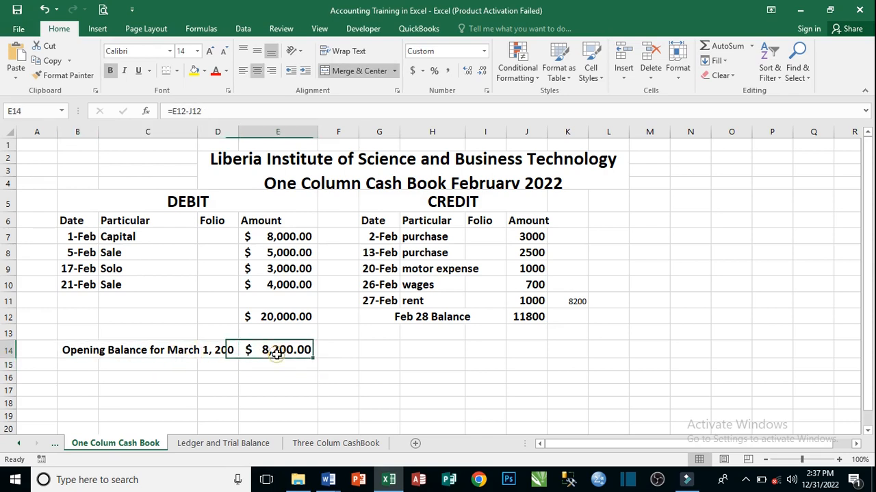
pyautogui.doubleClick(233, 352)
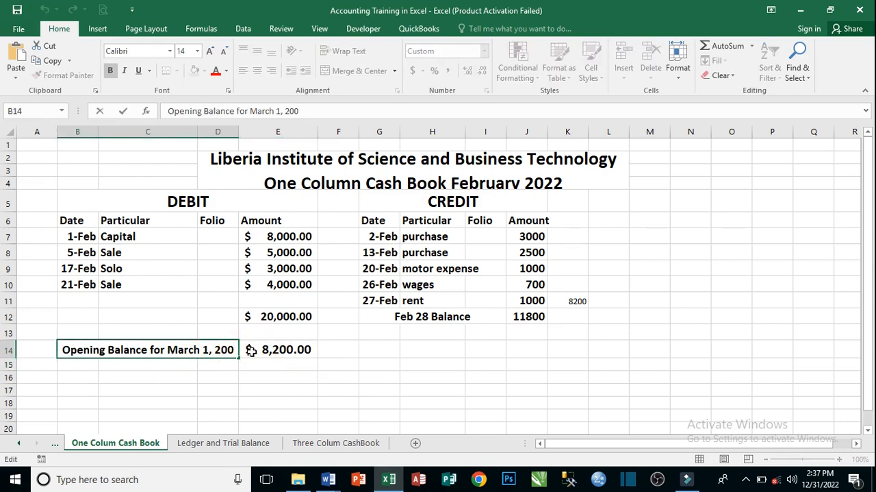
pyautogui.press('BackSpace')
pyautogui.write('22')
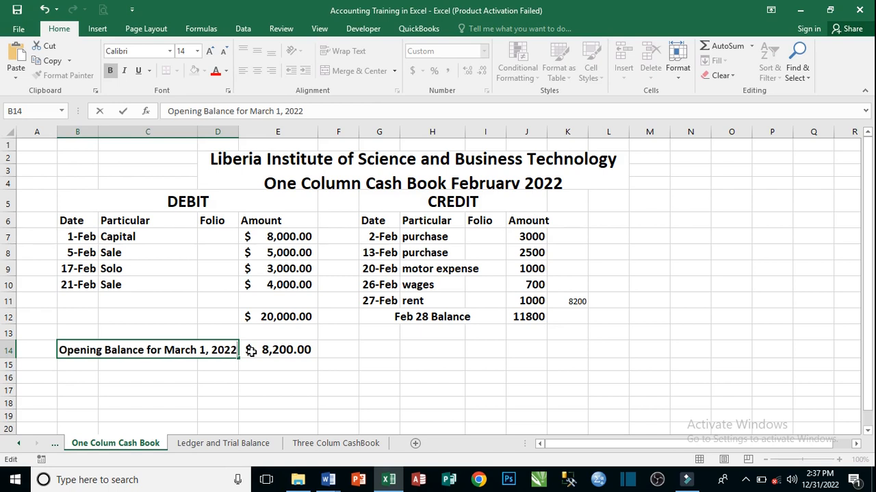
pyautogui.click(346, 343)
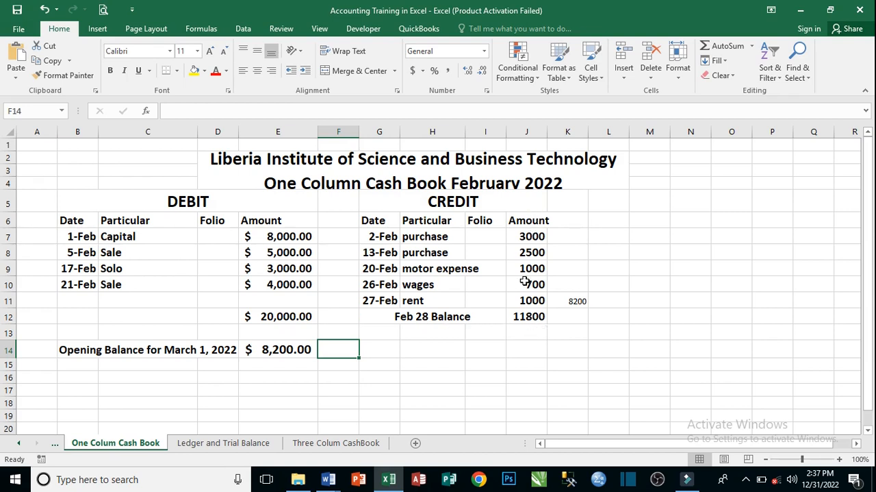
# - Total the credit amounts, including the Feb 28 Balance, in J13 with =SUM(J7:J12)
pyautogui.click(535, 329)
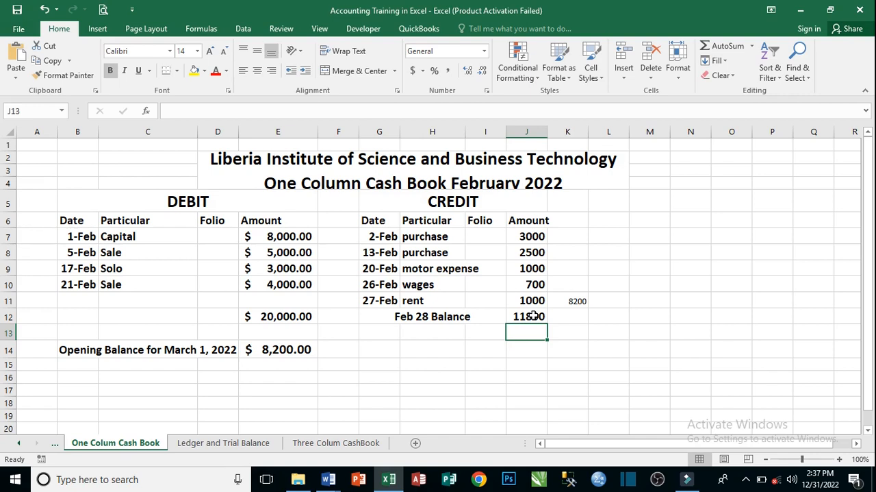
pyautogui.write('=sum')
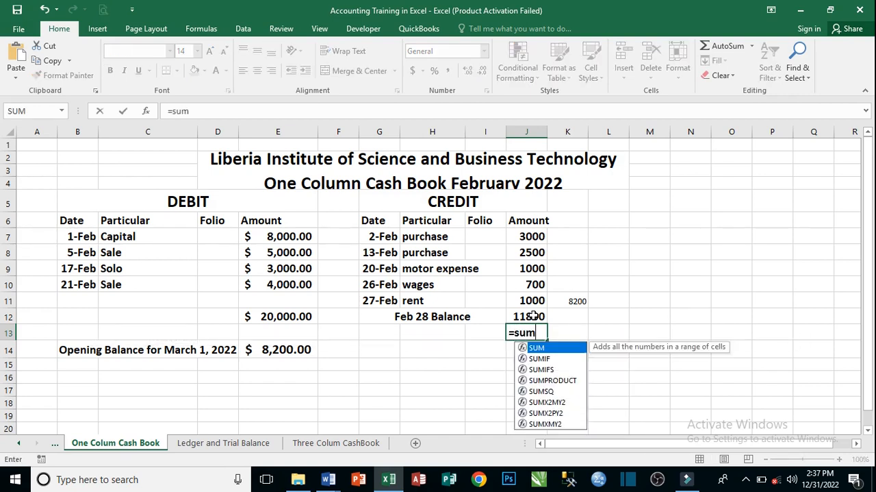
pyautogui.press('Tab')
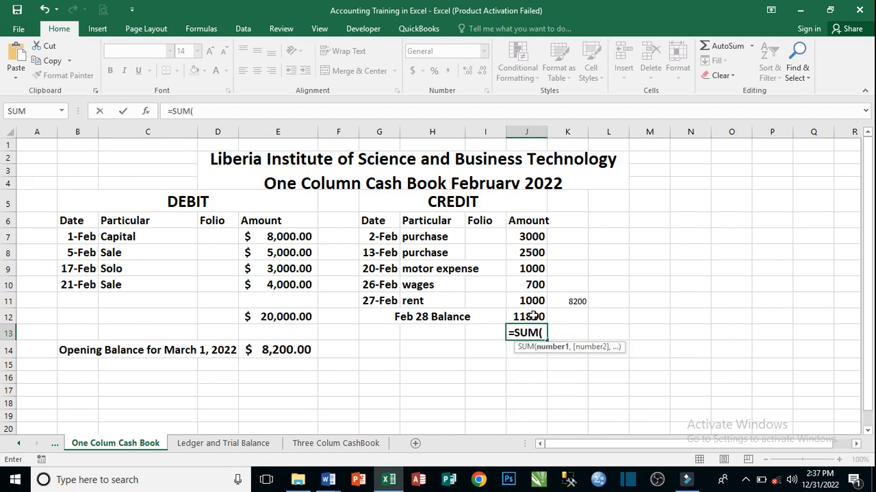
pyautogui.moveTo(532, 236); pyautogui.dragTo(532, 316)
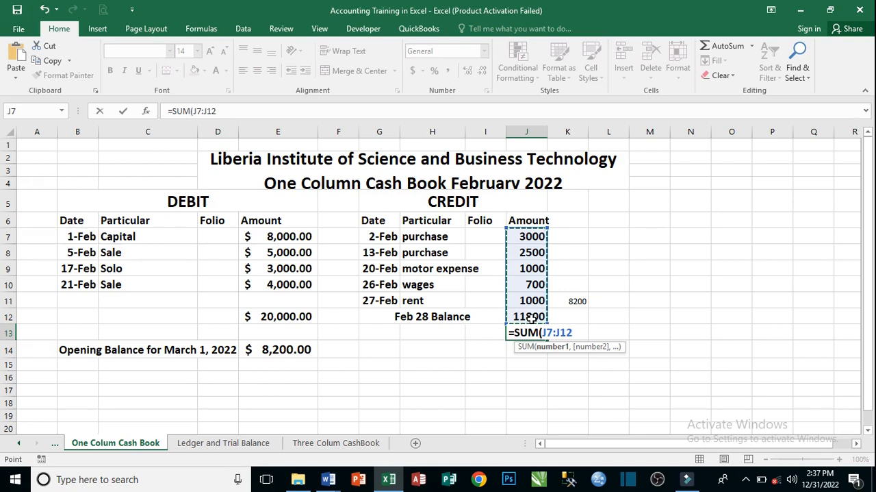
pyautogui.write('(')
pyautogui.press('Return')
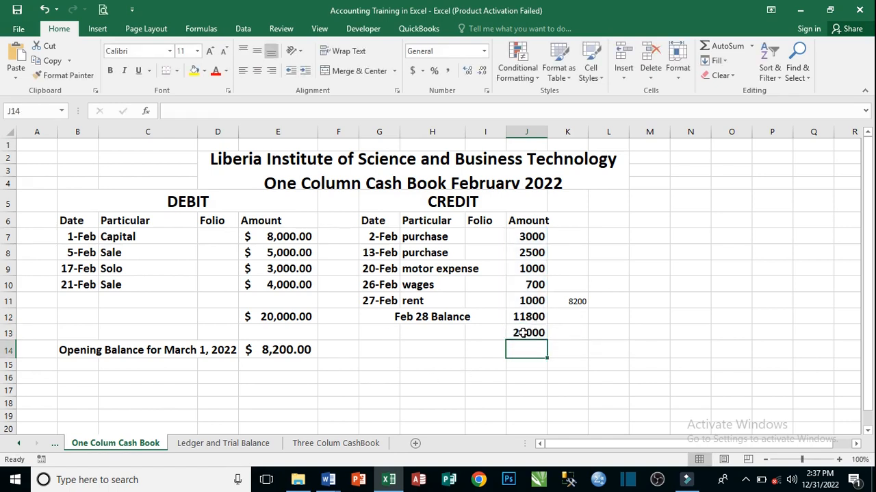
# - Apply the dollar Accounting number format to the credit amounts and their total in J7:J13
pyautogui.click(523, 333)
pyautogui.moveTo(524, 236); pyautogui.dragTo(526, 334)
pyautogui.click(413, 71)
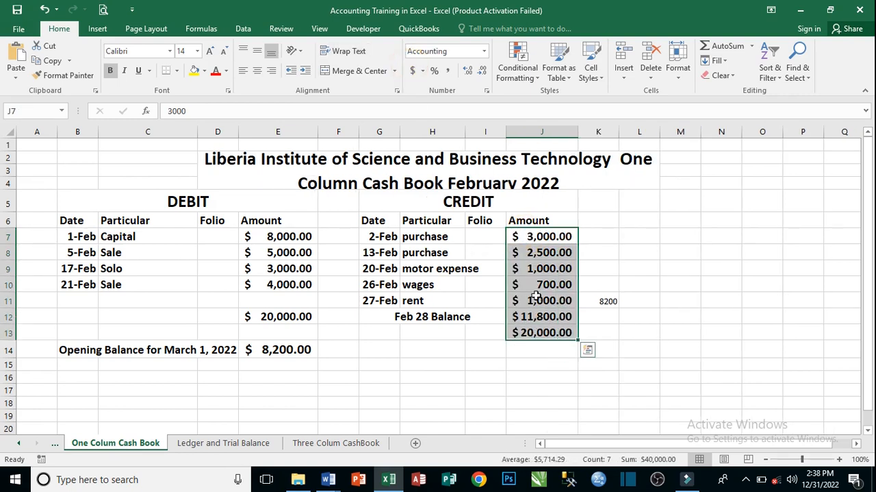
pyautogui.click(558, 333)
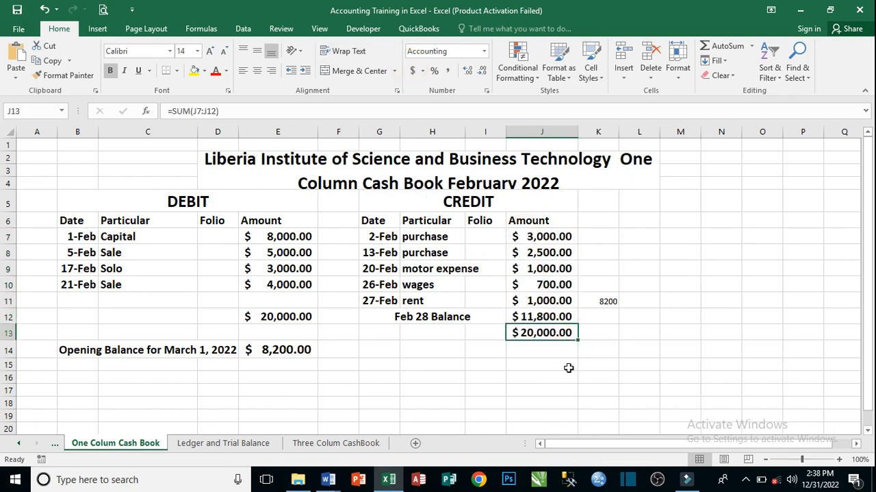